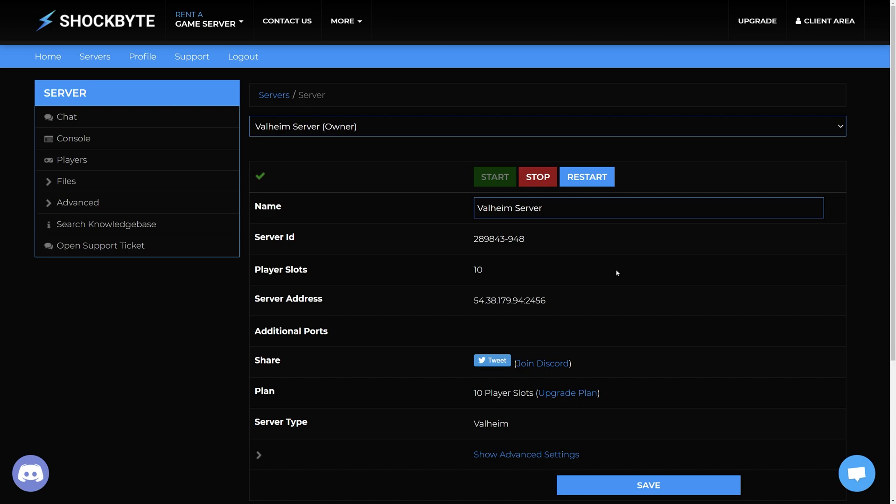
- Stop the Valheim server and open valheim.properties from the Config Files list
left_click(541, 183)
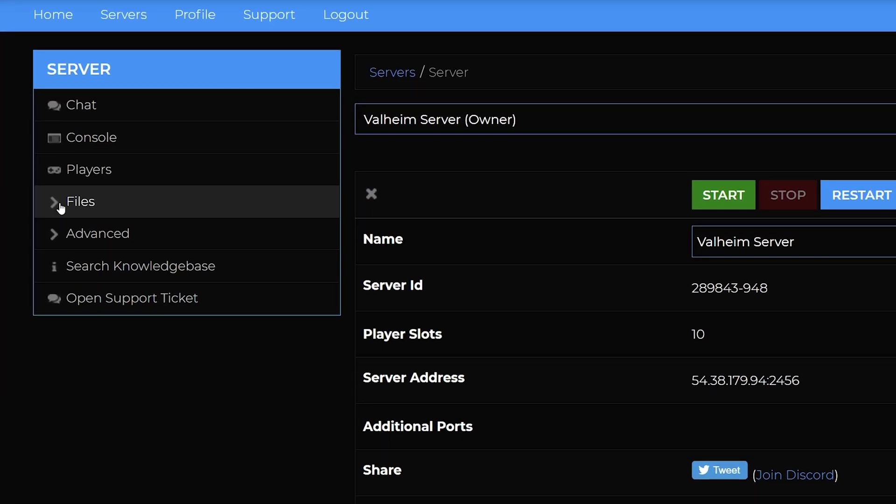
left_click(60, 204)
left_click(60, 231)
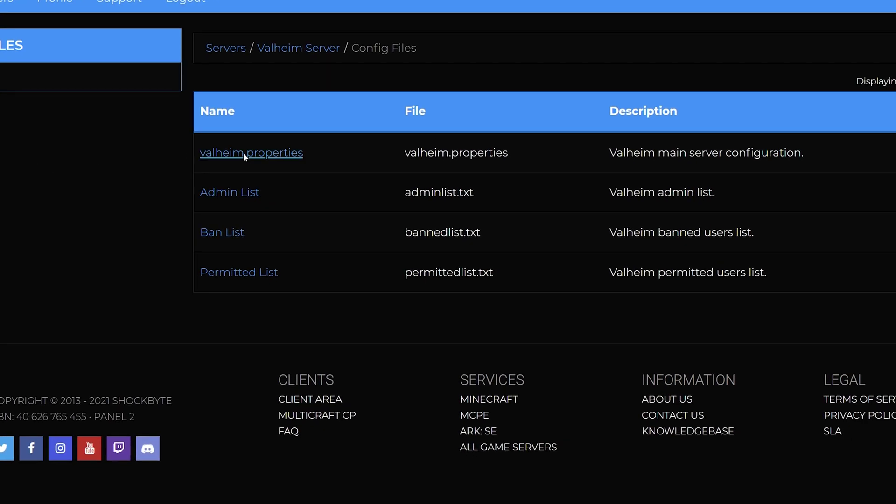
left_click(243, 153)
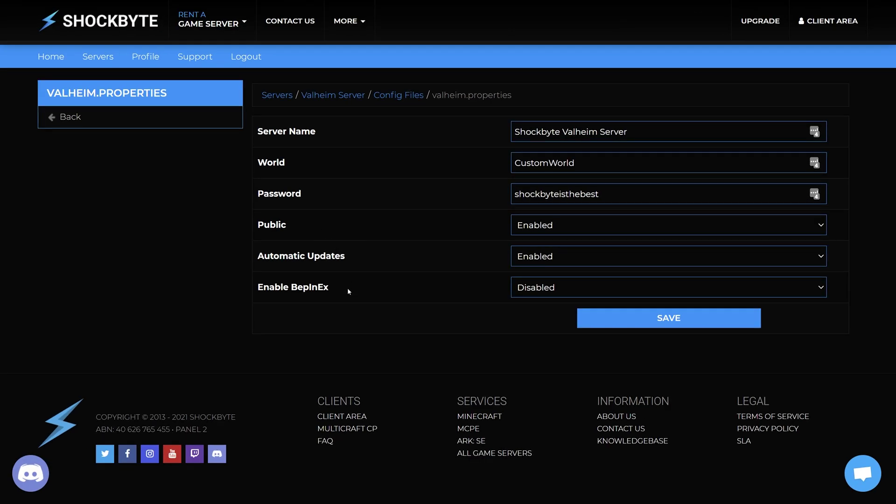
- Switch the Enable BepInEx option to Enabled and save valheim.properties
left_click(573, 287)
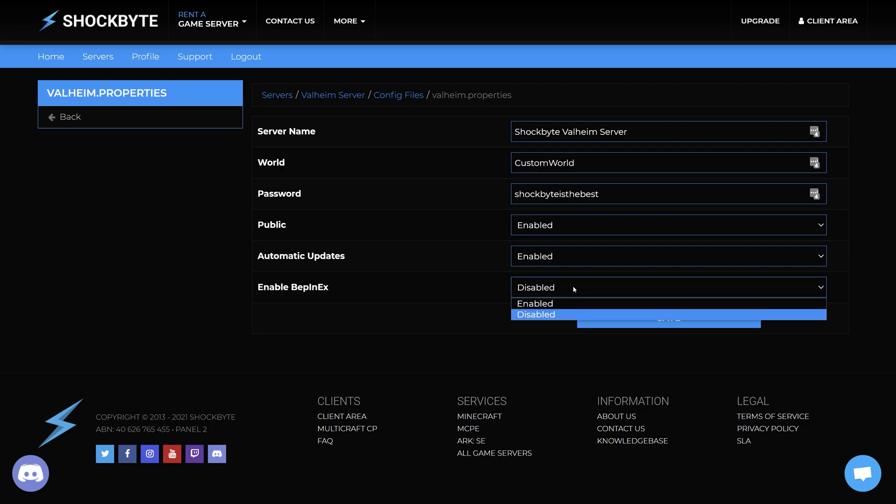
left_click(568, 304)
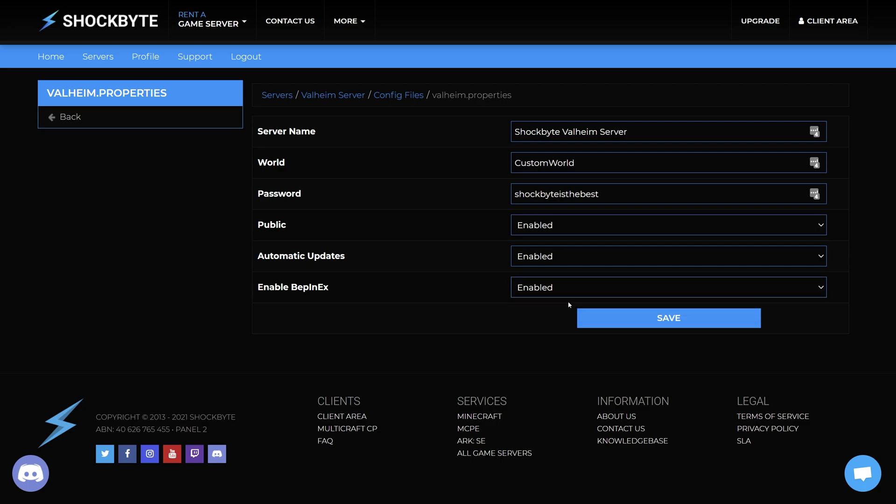
left_click(639, 322)
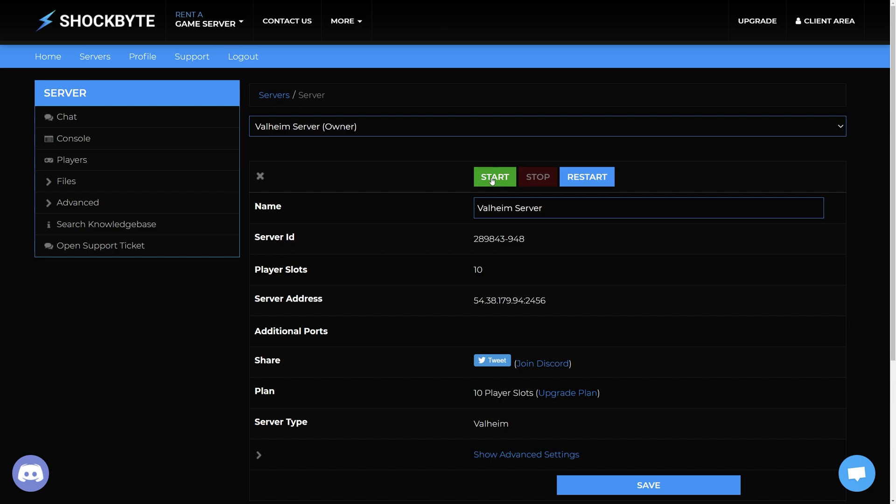
- Start the Valheim server again from its overview page
left_click(492, 181)
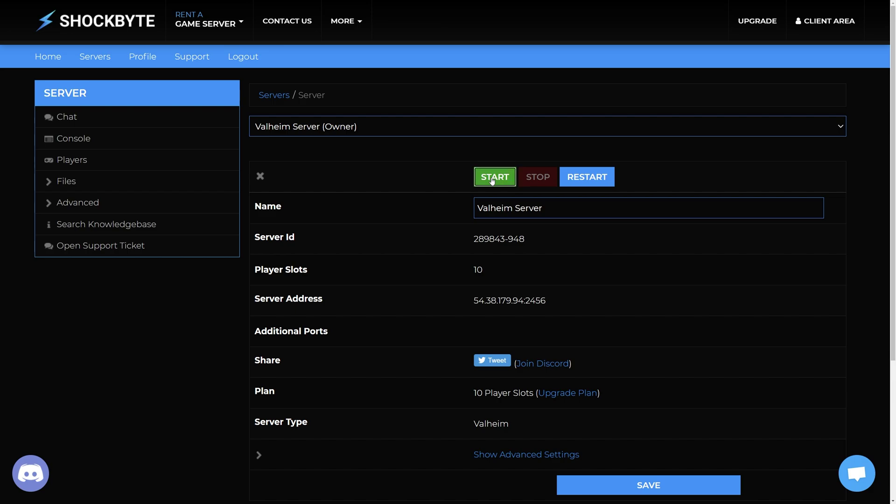